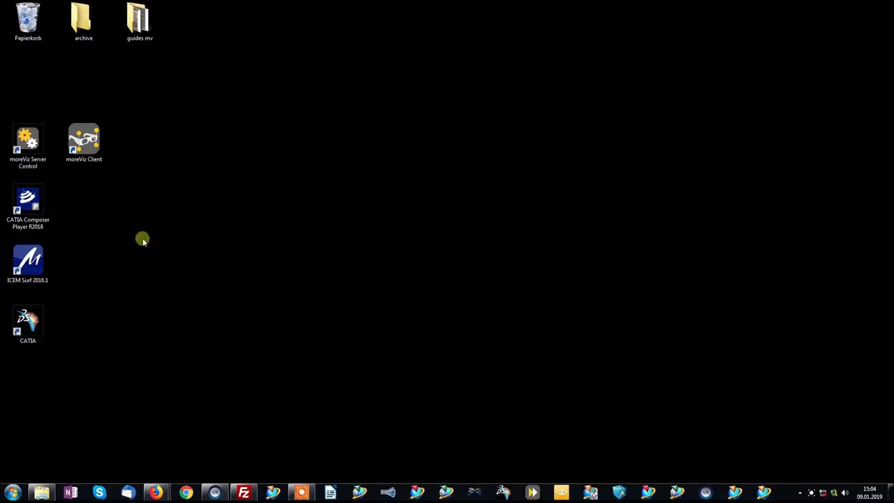
Step: Start moreViz Server Control and bring up its tray menu
double_click(39, 169)
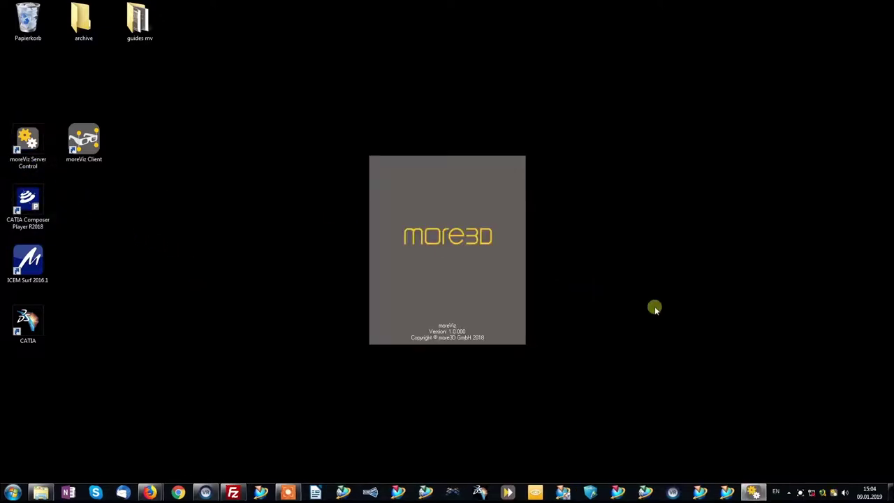
right_click(837, 492)
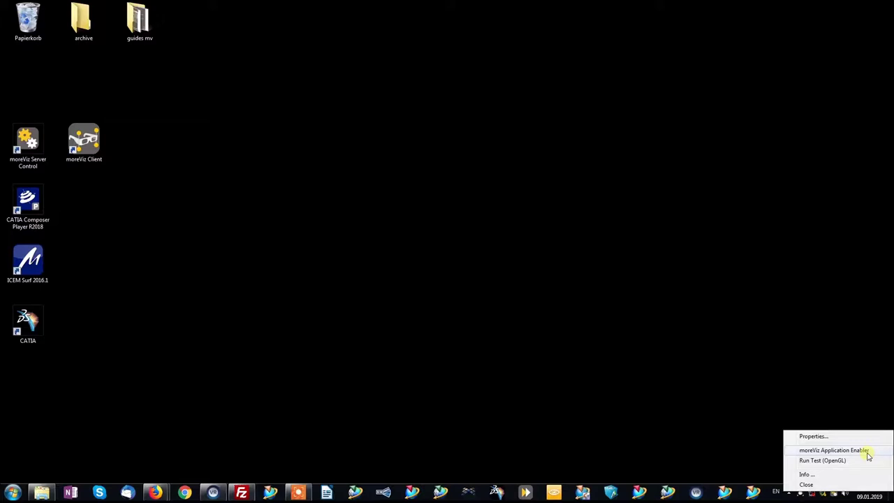
Step: Launch the moreViz Application Enabler and move its window to the screen centre
left_click(867, 451)
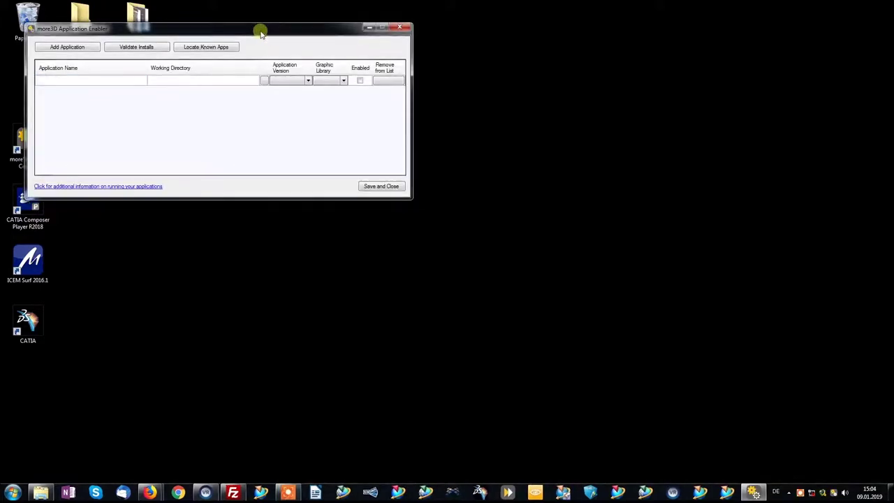
left_click_drag(260, 32, 438, 115)
left_click(349, 163)
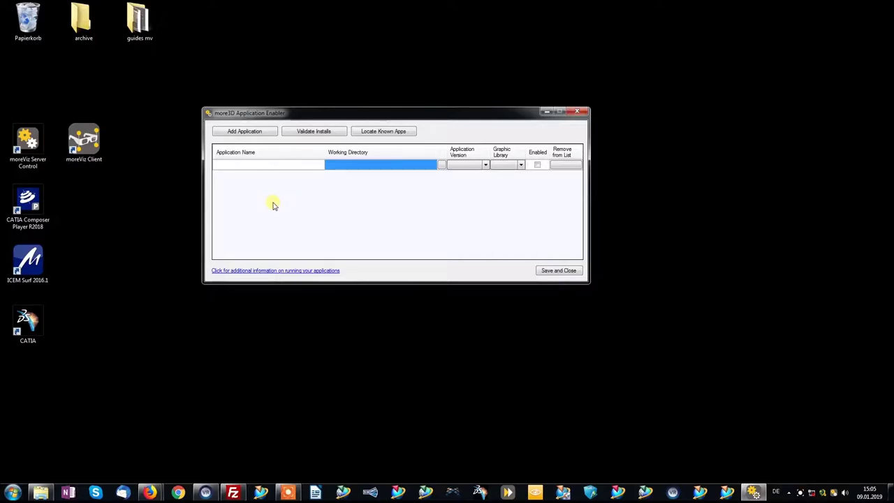
Step: Open the CATIA shortcut's file location and reveal the path G:\Program Files\Dassault Systemes\B27\win_b64\code\bin
right_click(29, 318)
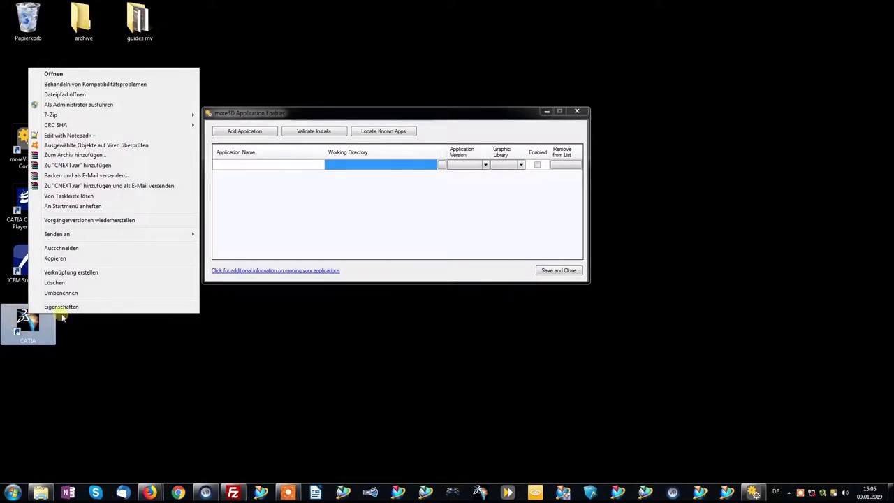
left_click(60, 306)
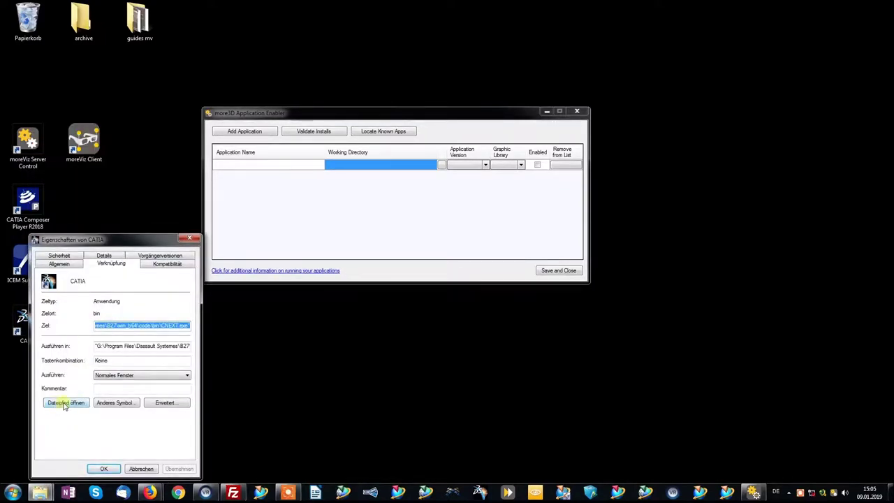
left_click(64, 403)
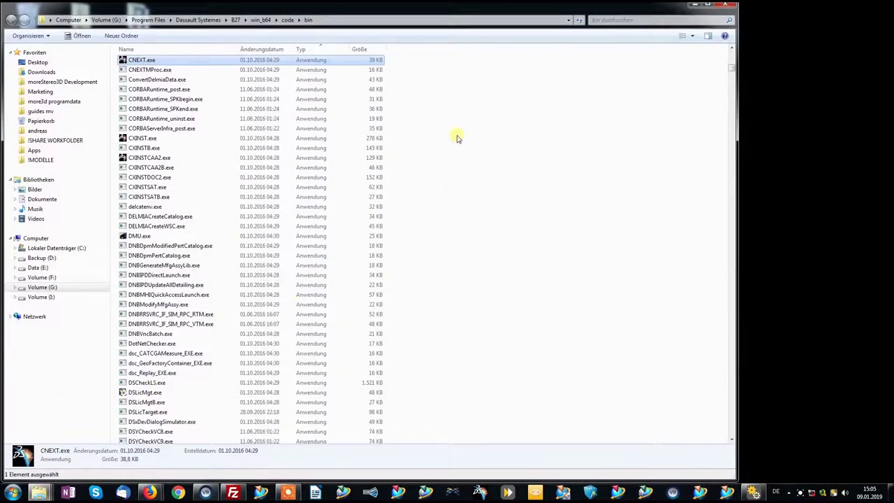
left_click(337, 19)
key("ctrl+c")
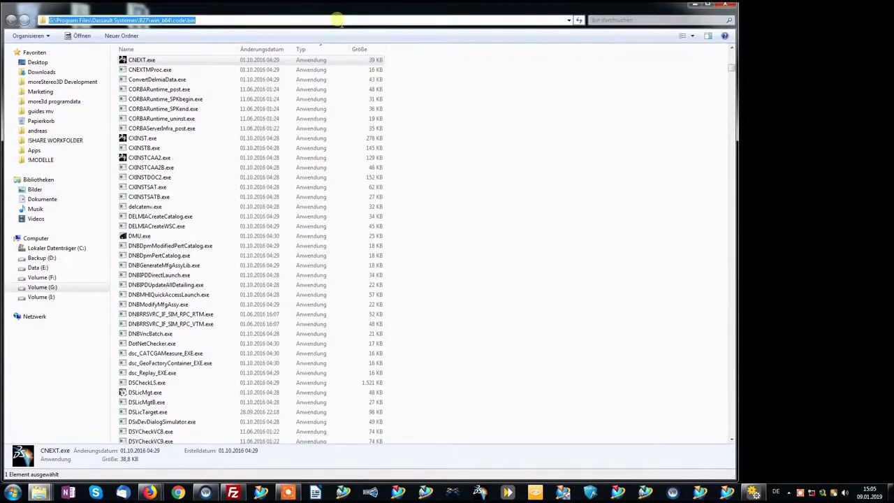
Step: Add CNEXT.exe from the pasted B27 bin folder path as a new application entry
left_click(726, 5)
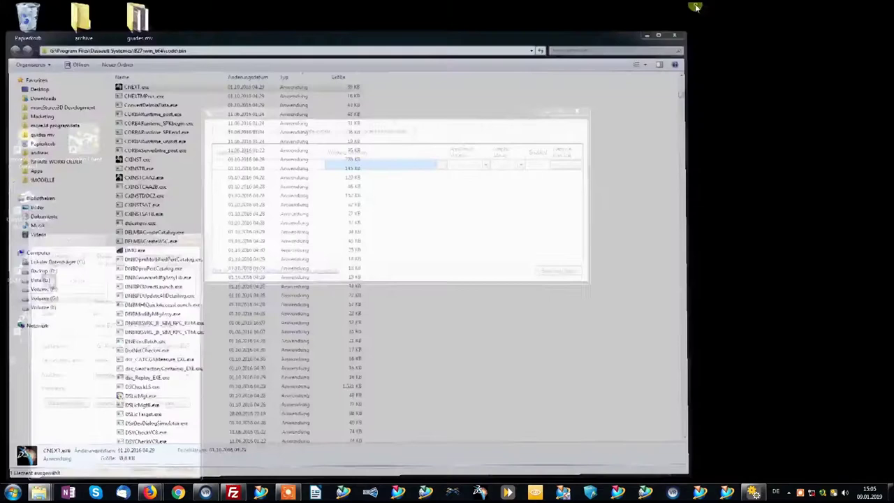
left_click(244, 131)
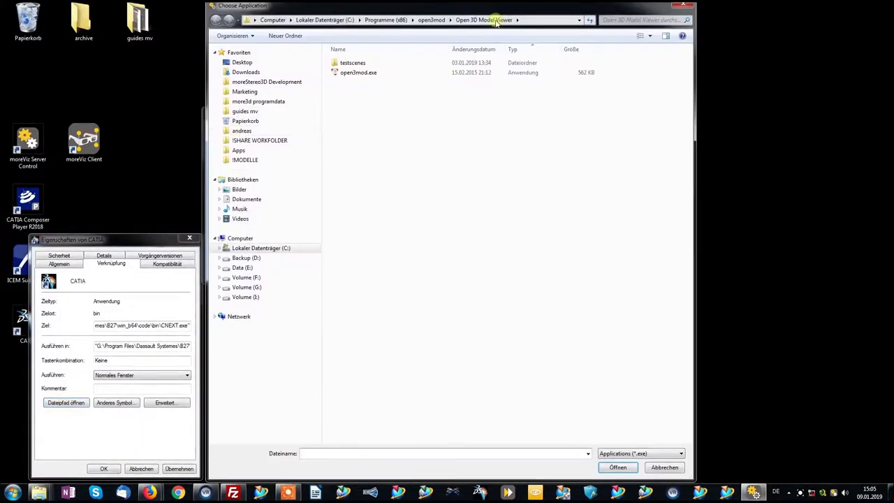
left_click(552, 20)
key("ctrl+v")
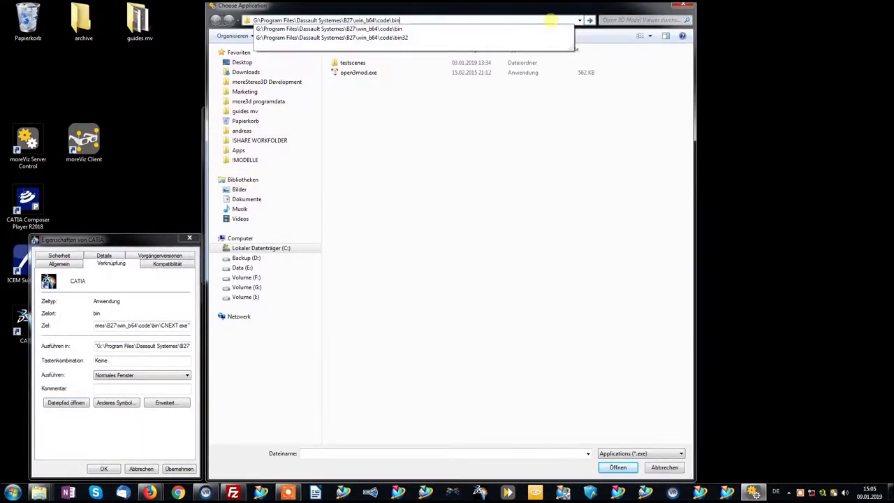
key("Return")
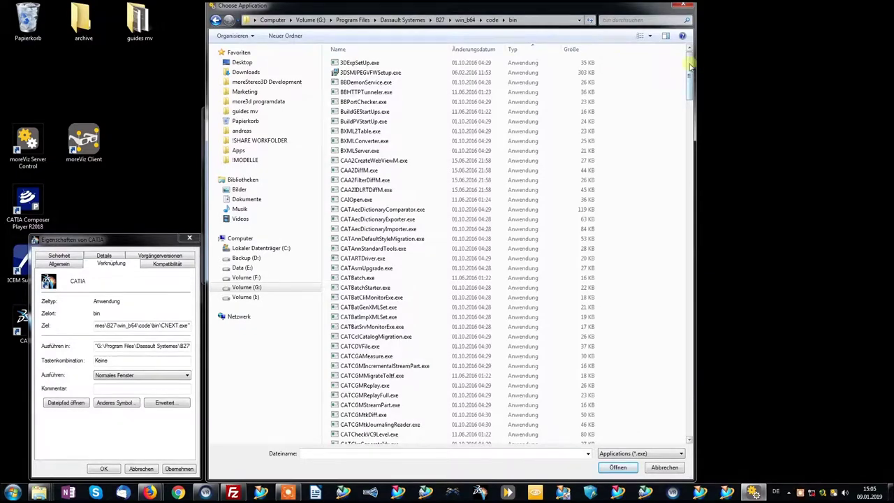
left_click_drag(689, 63, 689, 222)
left_click(352, 290)
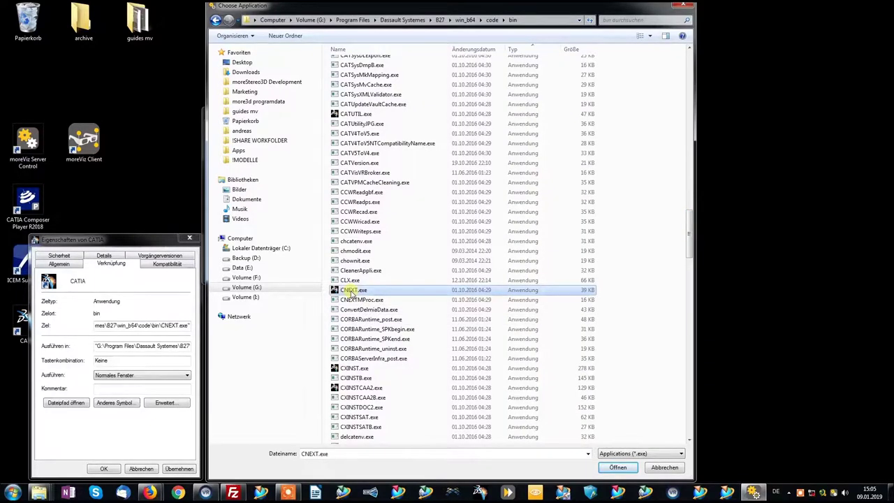
left_click(618, 467)
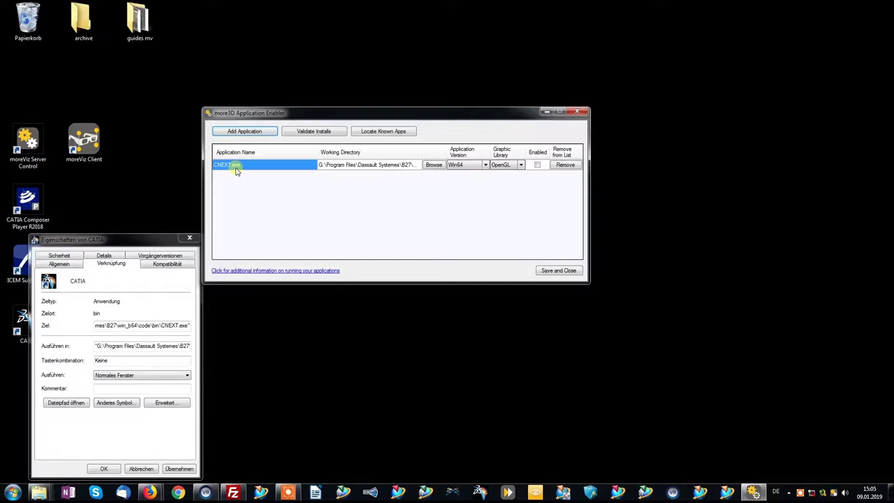
Step: Enable the CNEXT.exe entry, save and close the enabler, then close CATIA's shortcut properties
left_click(340, 167)
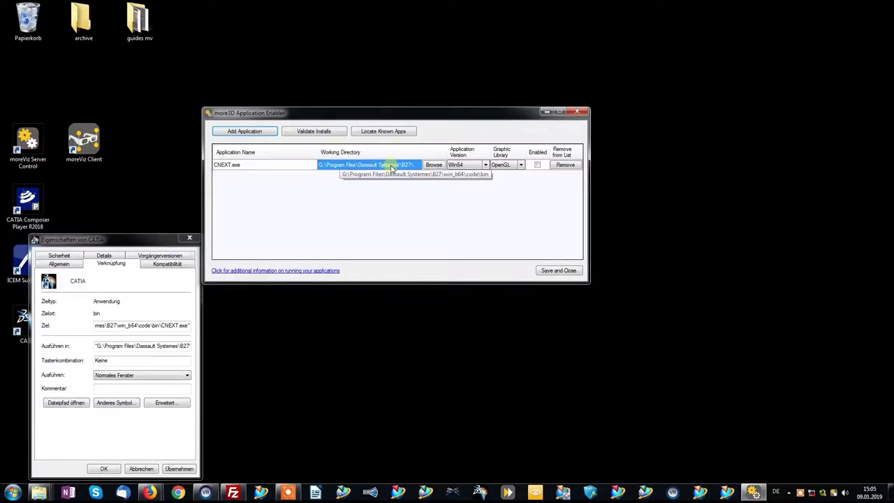
left_click(503, 167)
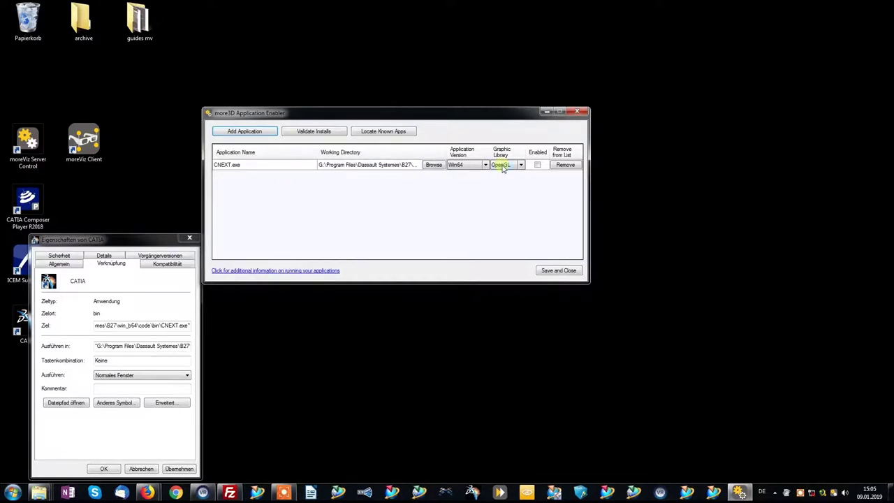
left_click(538, 166)
left_click(538, 165)
left_click(464, 287)
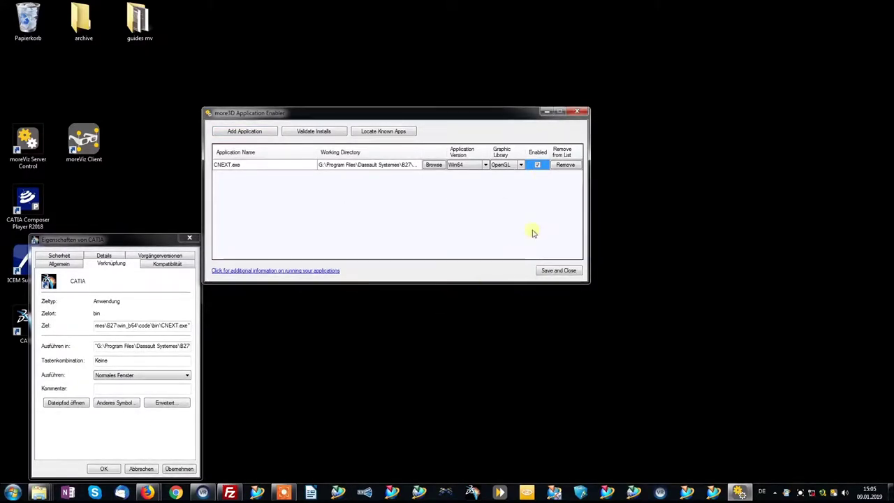
left_click(553, 271)
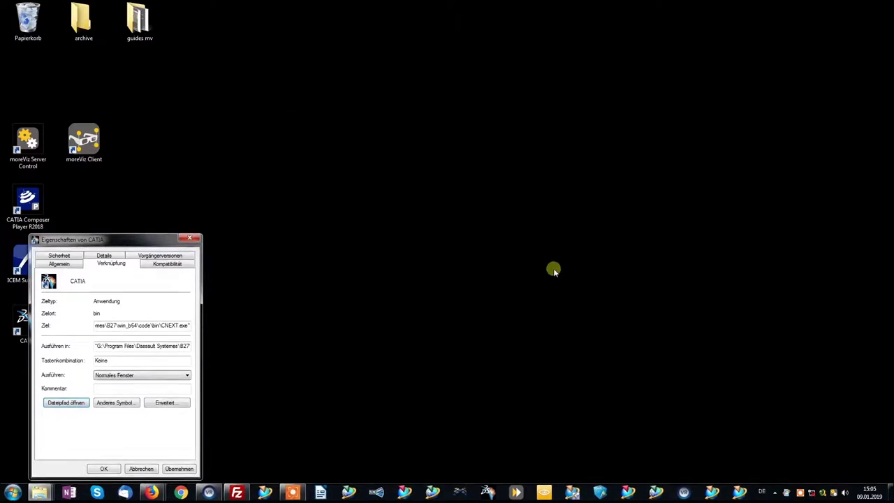
left_click(105, 468)
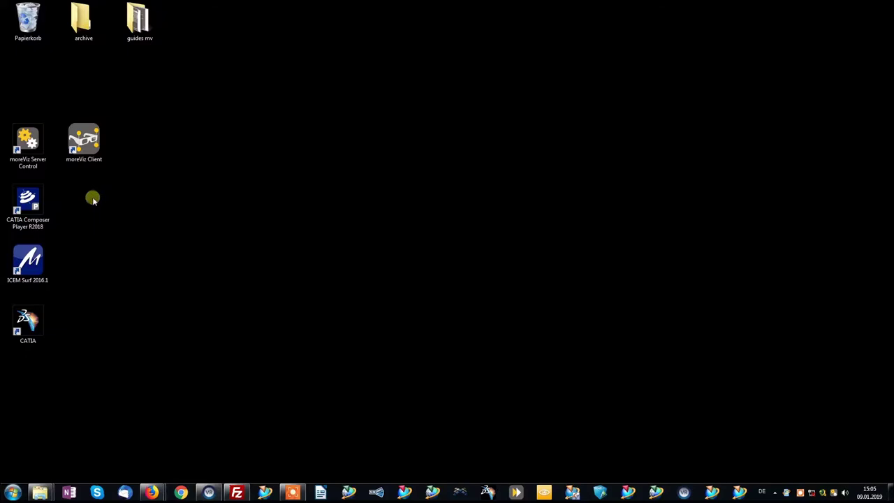
Step: Start moreViz Client snapped to the right half, then launch CATIA from its desktop icon
double_click(83, 147)
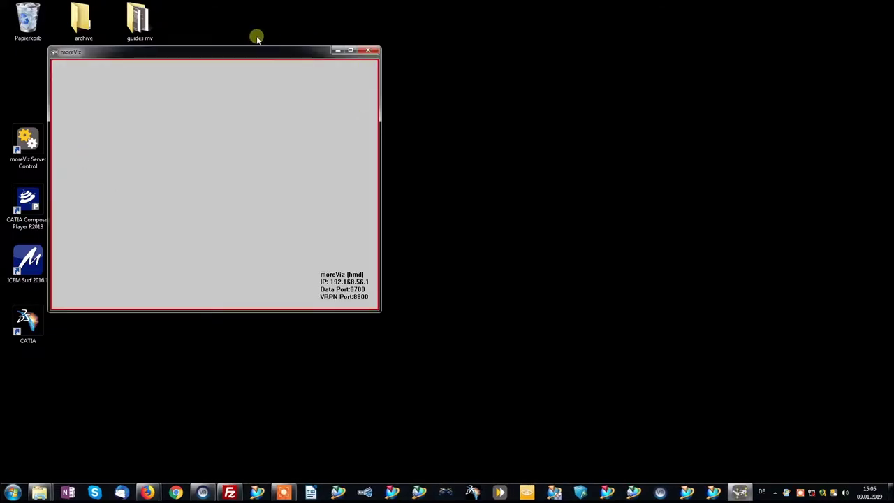
key("super+Right")
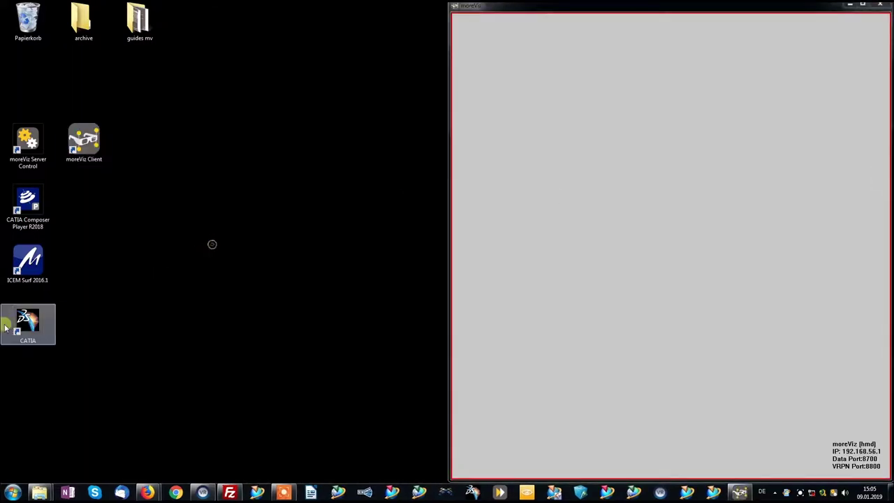
left_click(14, 321)
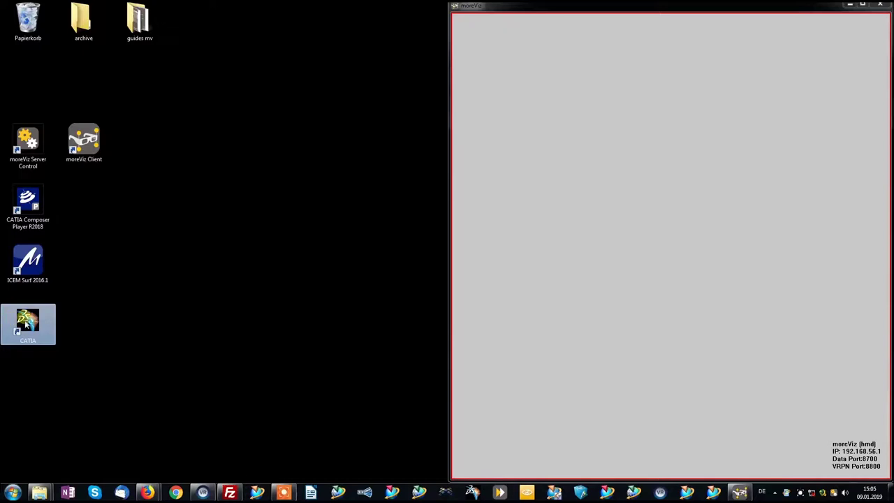
double_click(25, 322)
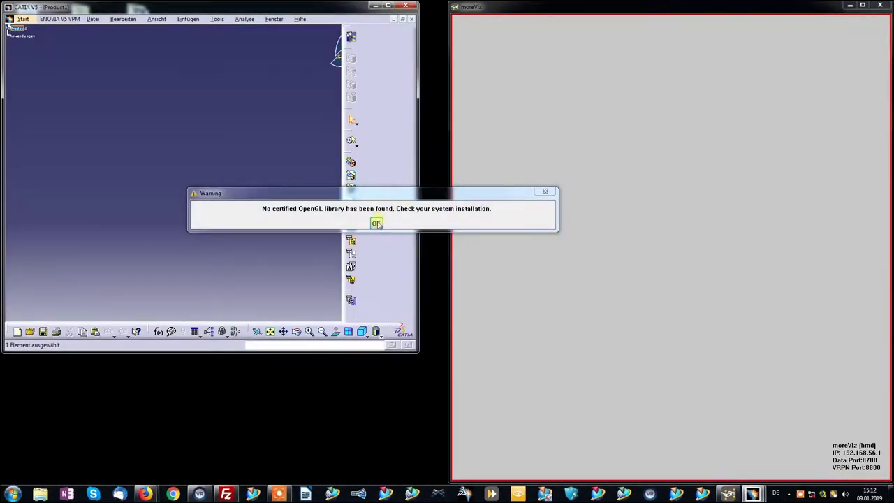
Step: Snap CATIA to the left half and open the recent Front Supermoto.CATPart model
left_click(376, 223)
key("super+Left")
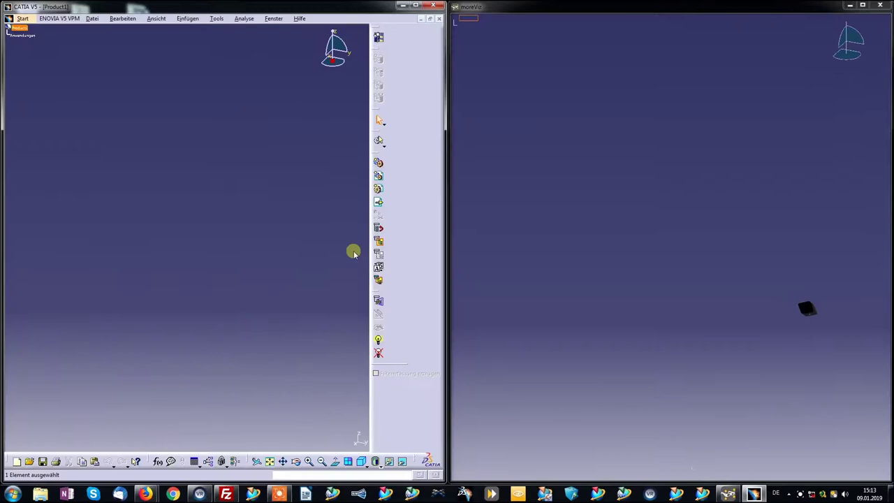
left_click(94, 19)
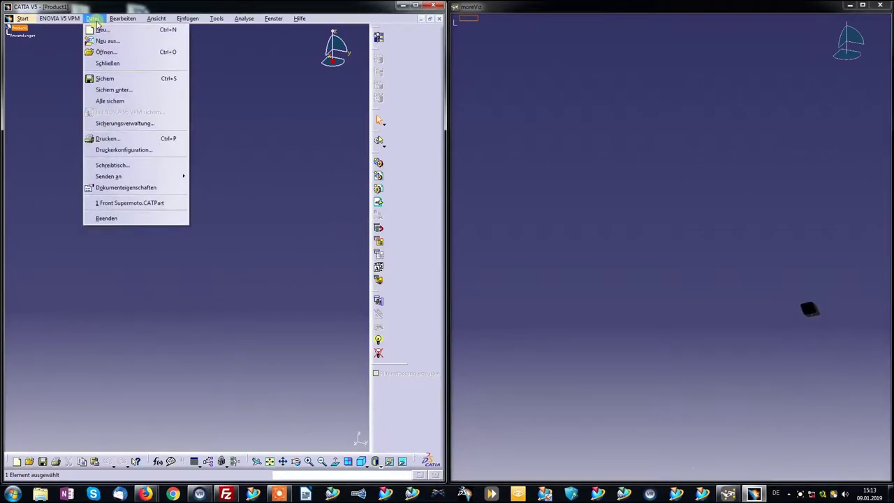
left_click(139, 202)
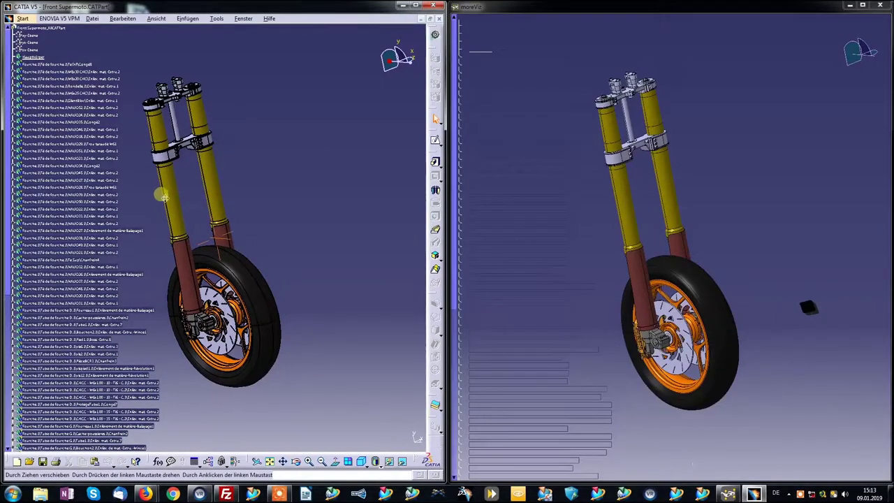
middle_click_drag(165, 207, 158, 122)
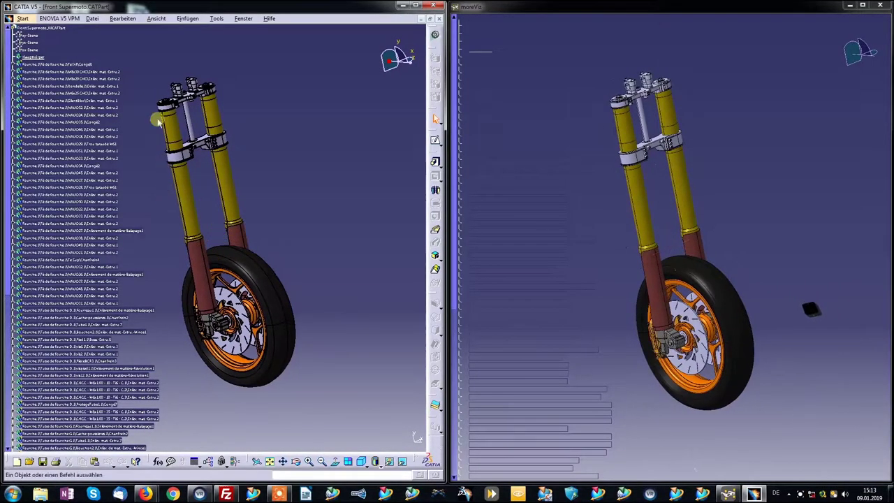
Step: Switch the 3-D view to perspective projection
left_click(157, 19)
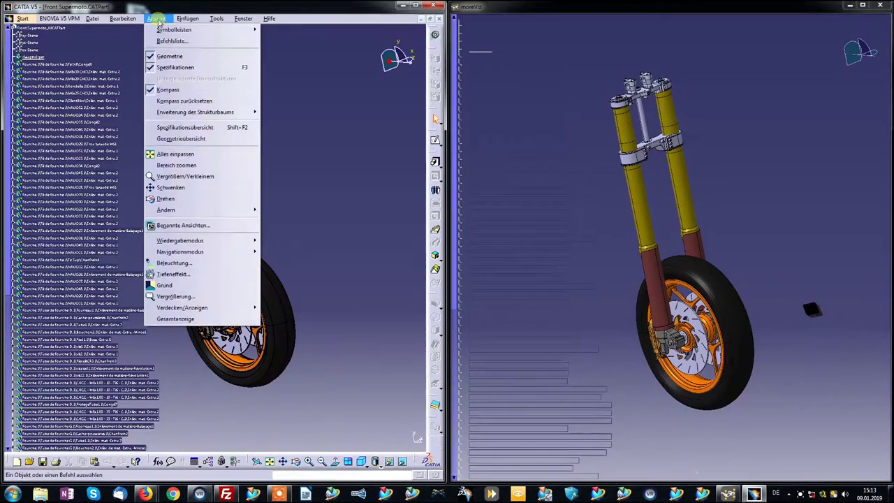
mouse_move(204, 241)
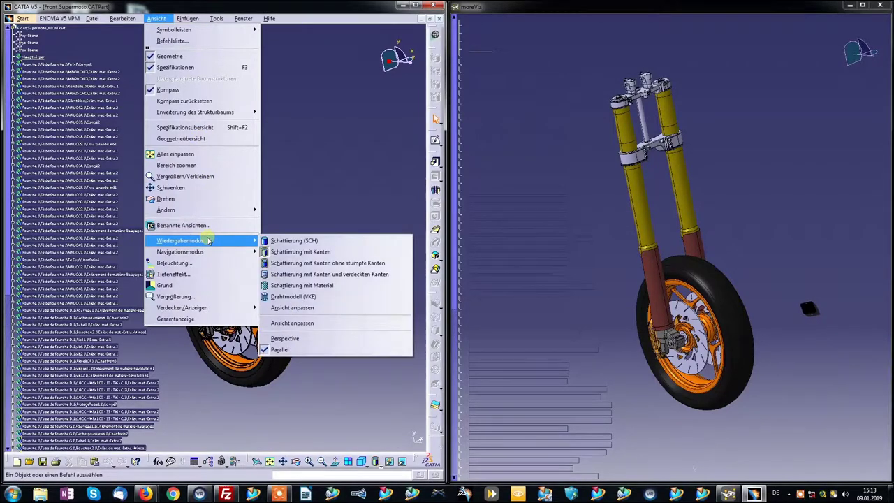
left_click(318, 339)
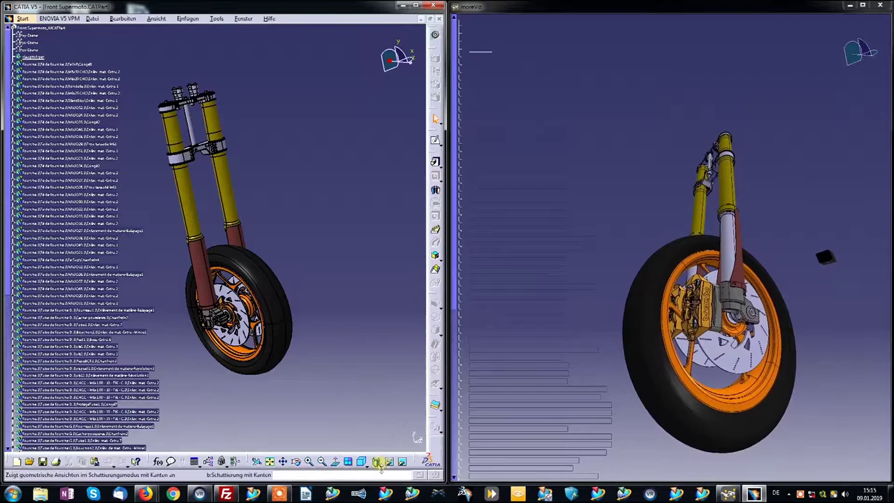
Step: Display the fork with plain shading without edges and rotate it toward a front-on view
left_click(378, 462)
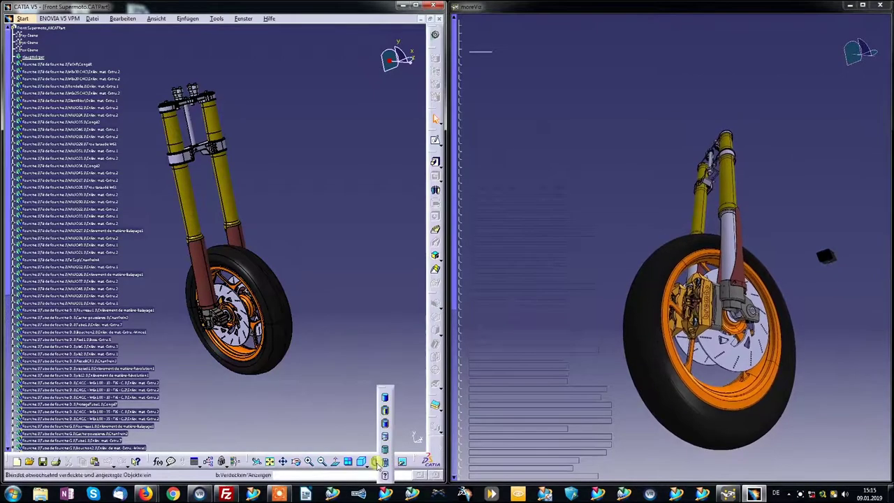
left_click(385, 398)
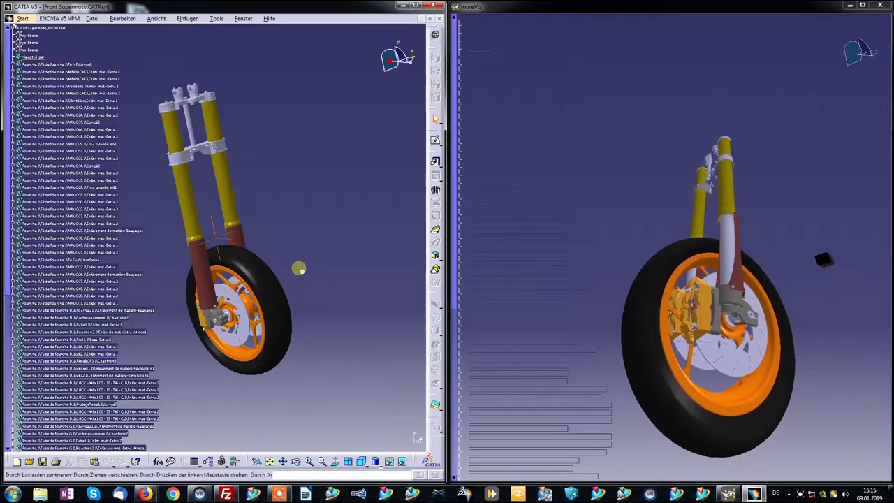
middle_click_drag(298, 269, 325, 261)
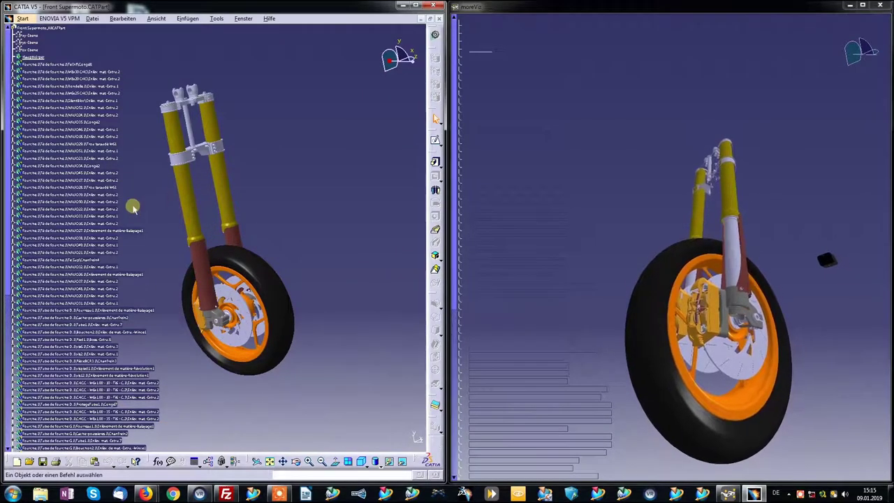
middle_click_drag(146, 208, 237, 142)
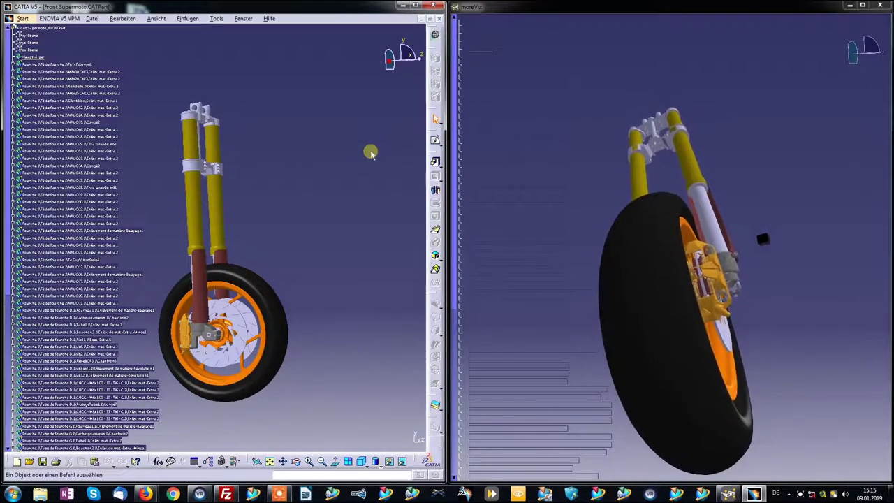
key("F3")
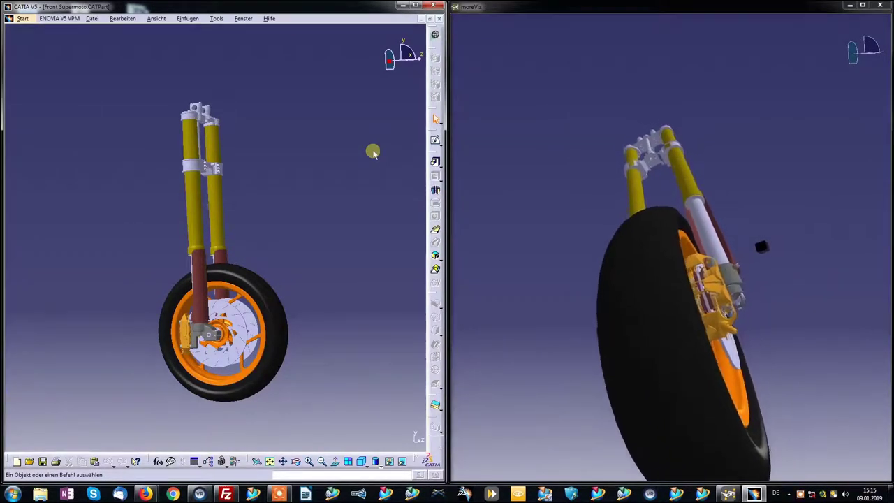